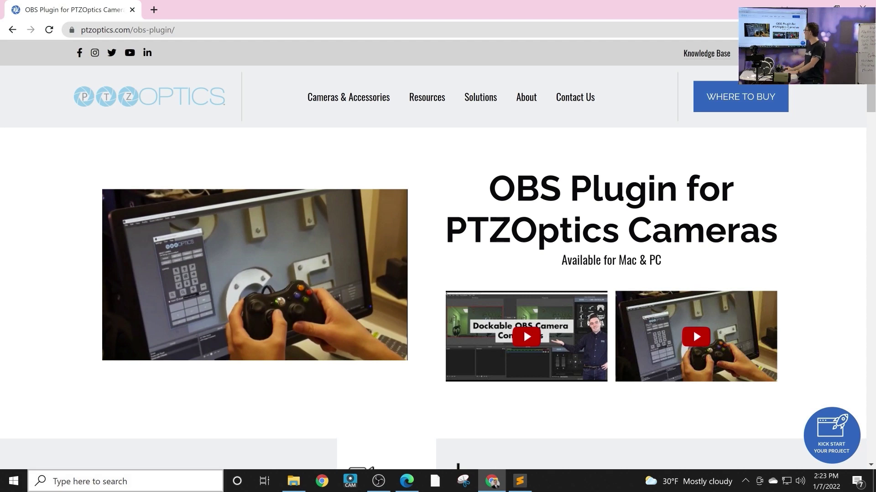
Step: Read through the OBS plugin page's product details, PTZ camera controls and dockable controllers sections
scroll(437, 255, "down", 7)
scroll(438, 274, "down", 1)
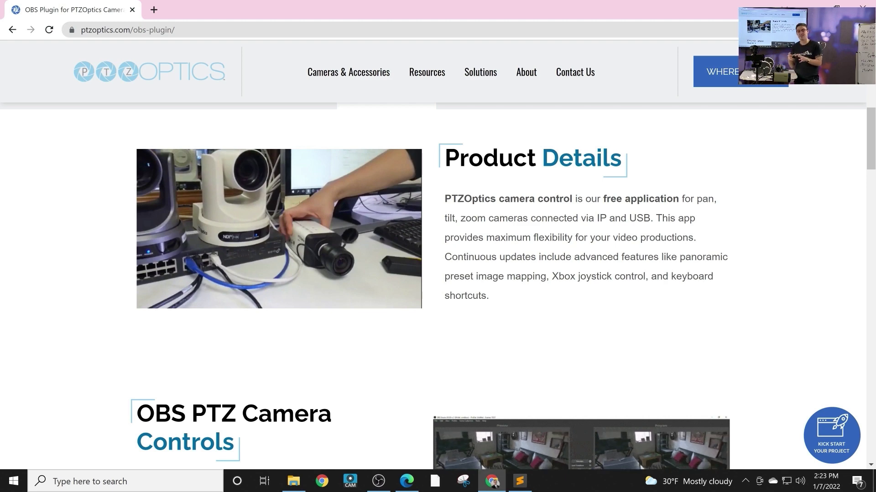
scroll(438, 273, "down", 4)
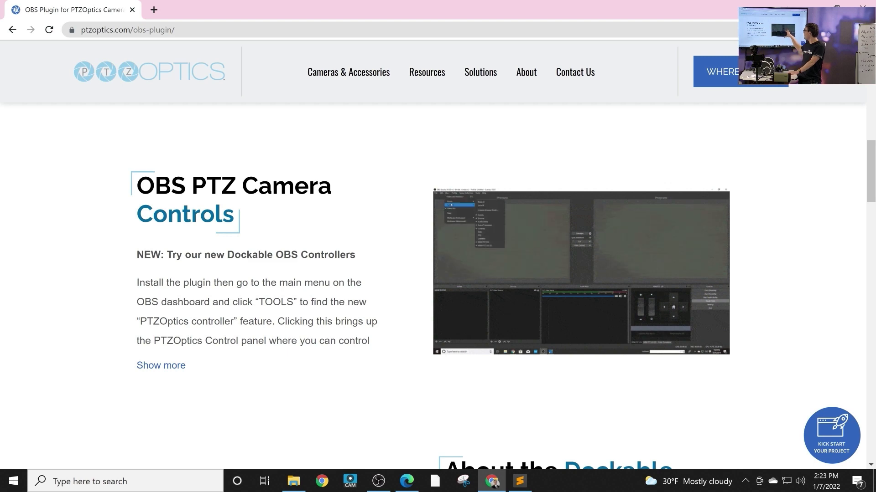
scroll(438, 273, "down", 6)
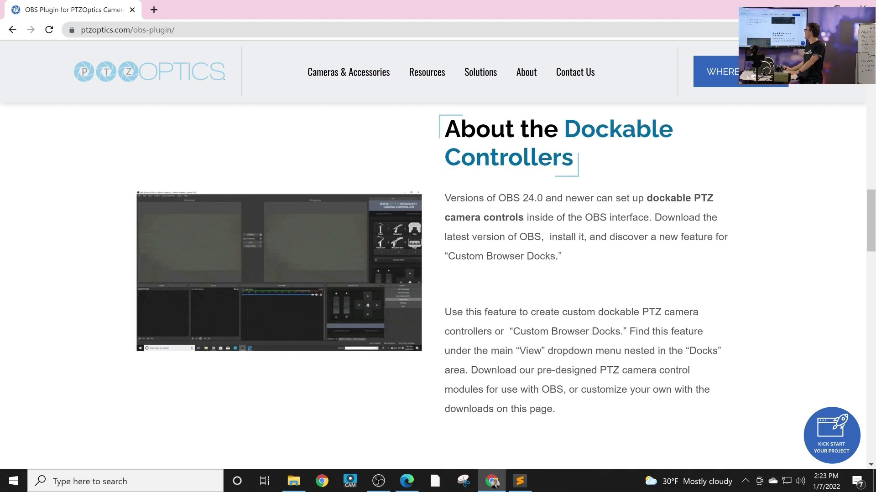
Step: Switch through OBS to File Explorer and open LARGE CONTROLLER from the CAMERA 1 folder of Open-Source-Control-Tool-master
left_click(379, 481)
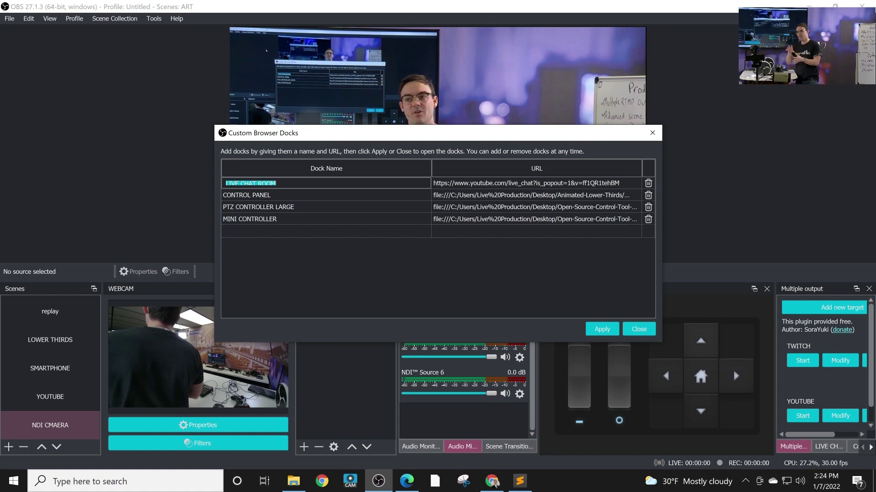
key("alt+Tab")
left_click(375, 187)
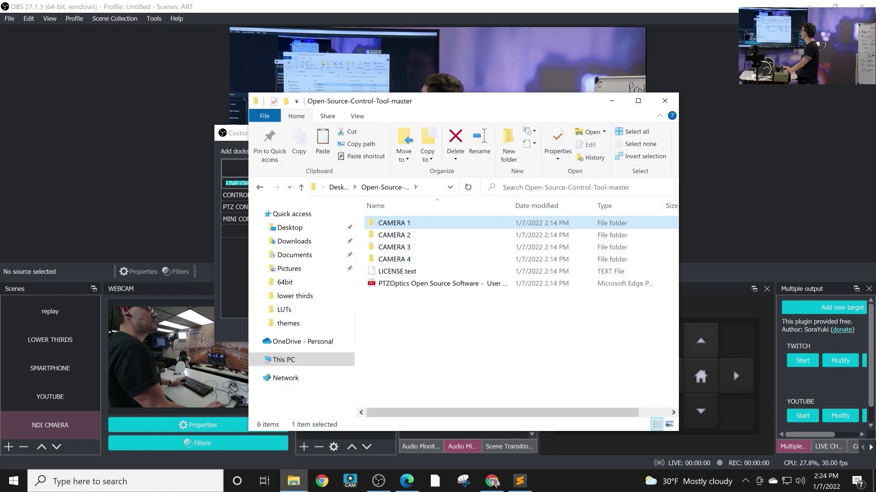
key("Return")
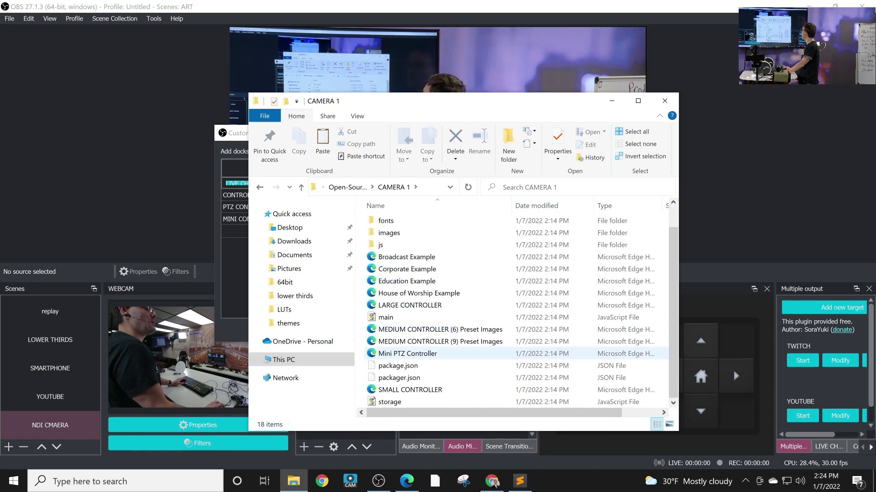
left_click(409, 305)
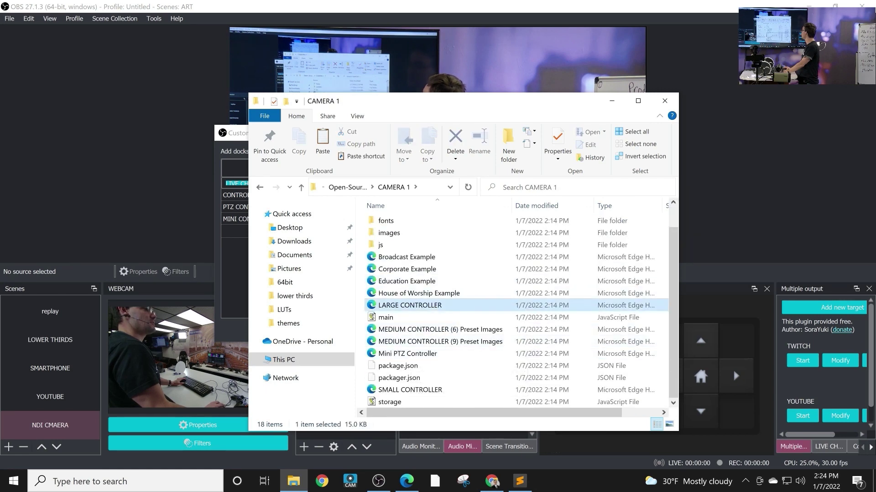
key("Return")
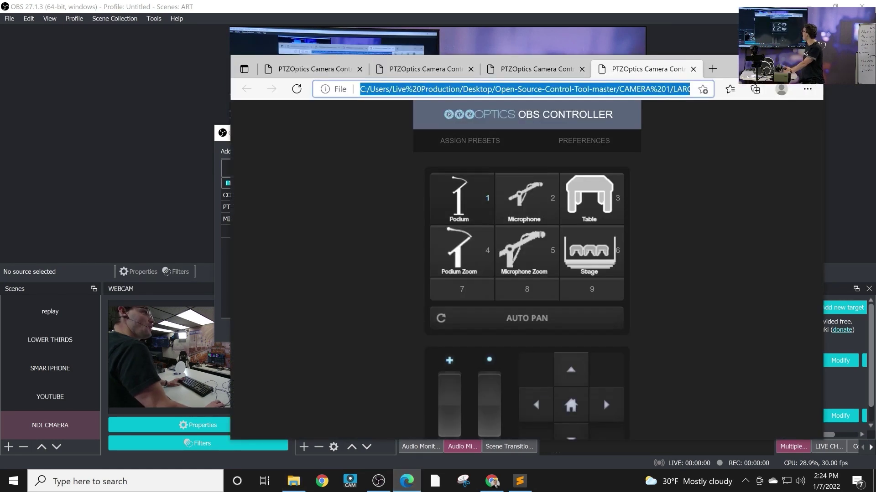
Step: Copy the large controller page's full file address and return to the custom browser docks list in OBS
key("ctrl+a")
left_click(689, 89)
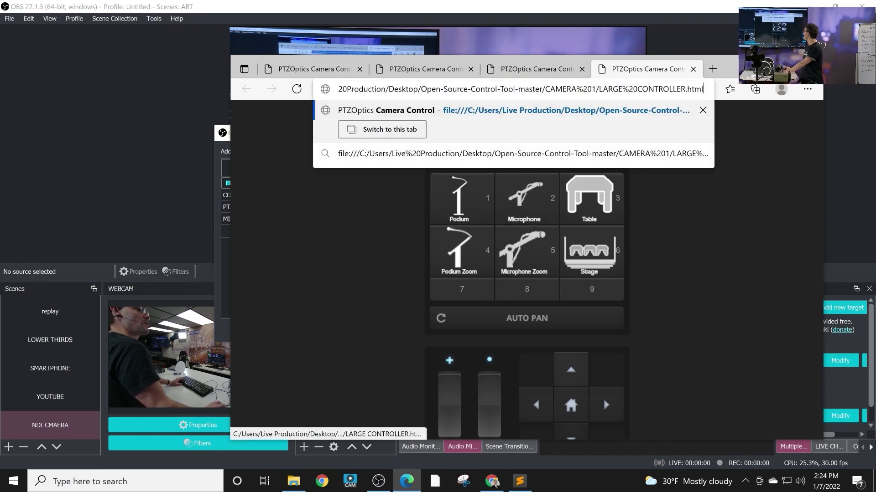
key("Return")
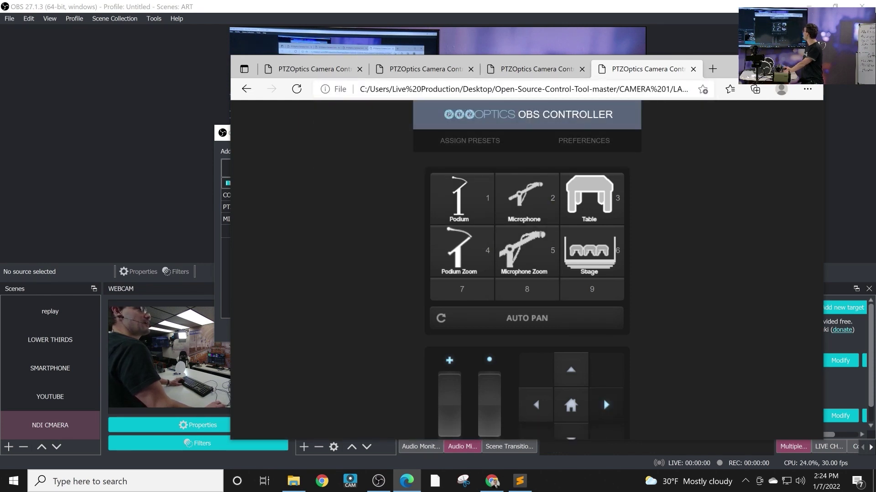
key("ctrl+l")
key("alt+Tab")
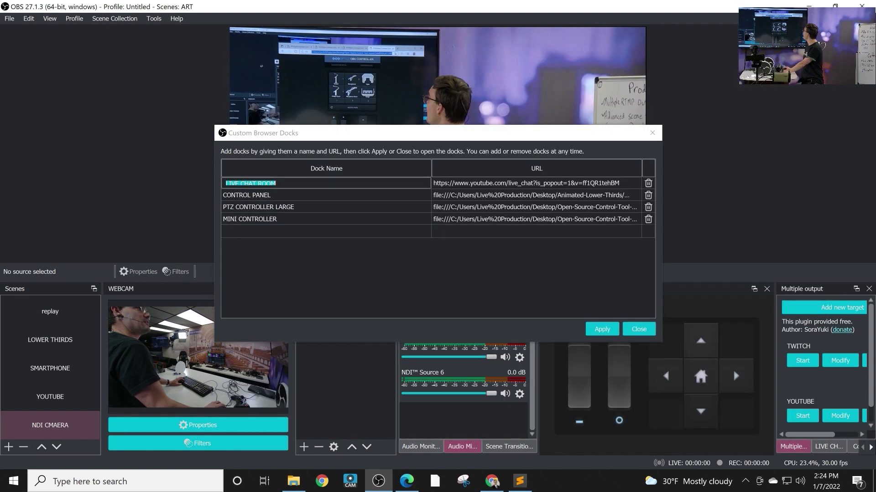
Step: Replace the PTZ CONTROLLER LARGE dock with a new custom dock named LARGE CONTROLLER that uses the copied page address, and apply it
left_click(535, 207)
type("file:///C:/Users/Live%20Production/Desktop/Open-Source-Control-Tool-master/CAMERA%201/LARGE%20CONTROLLER.html#pantilt")
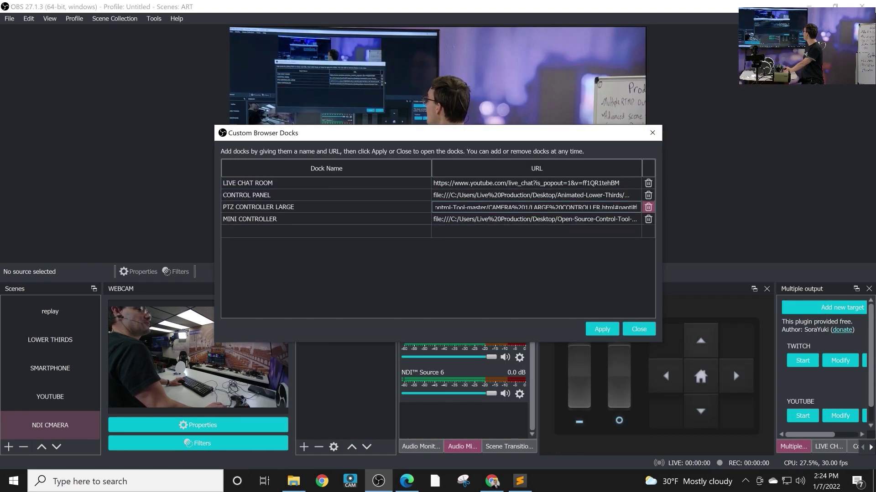
left_click(648, 207)
left_click(359, 219)
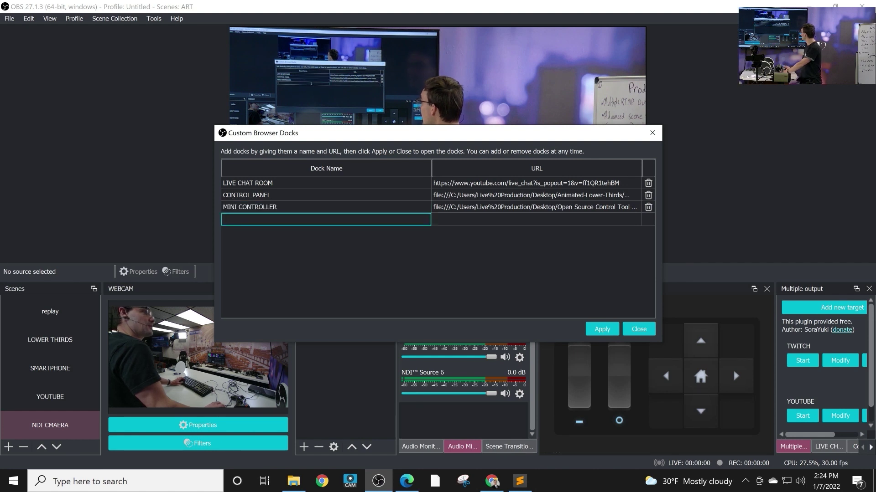
type("LARGE CONTROLLER")
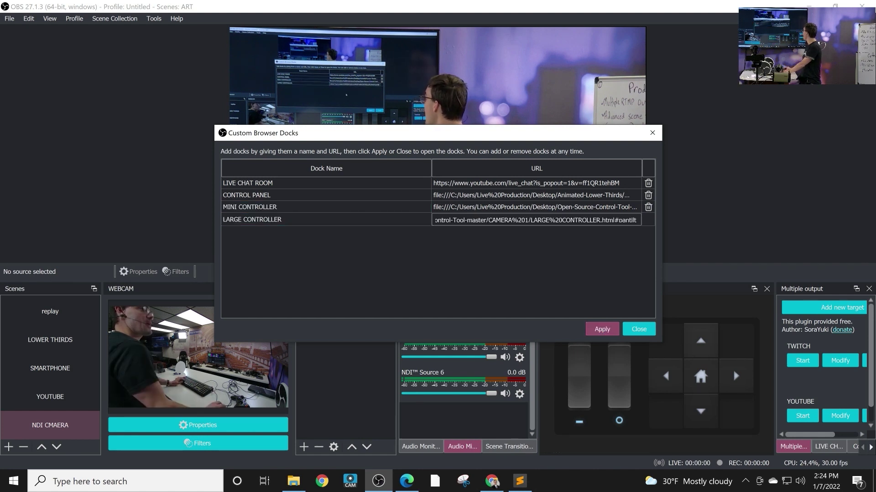
left_click(601, 329)
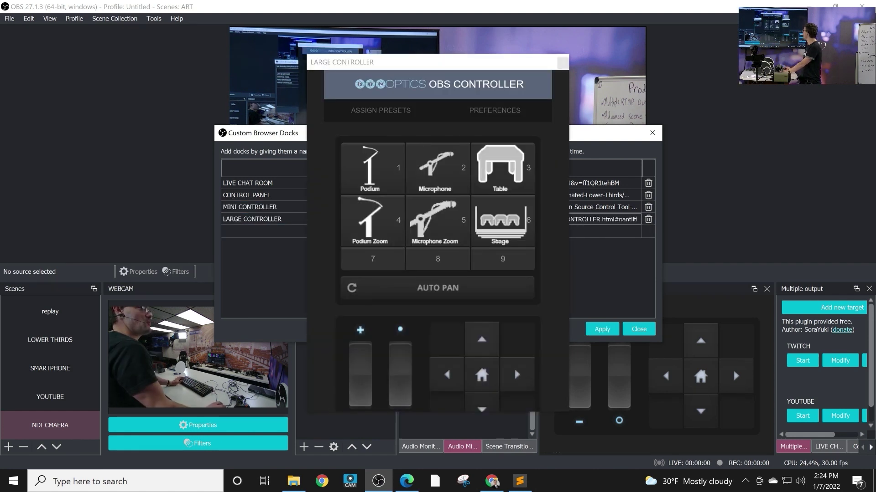
Step: Dock the LARGE CONTROLLER window beside the preview, close the custom docks dialog and enlarge the upper dock area
left_click_drag(437, 65, 816, 89)
left_click(652, 133)
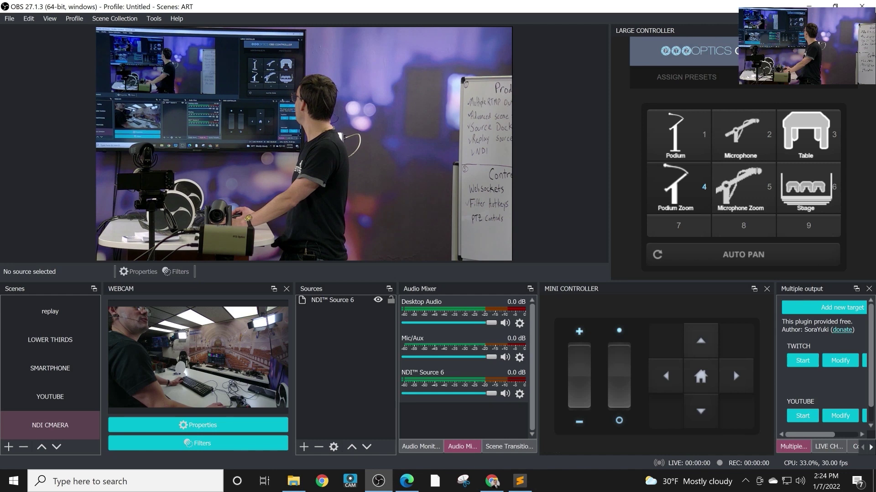
left_click_drag(789, 282, 788, 319)
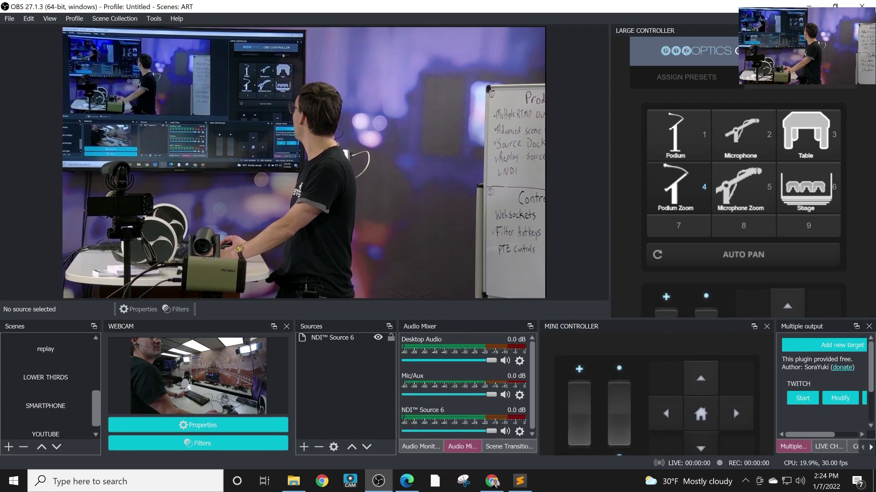
Step: Save 192.168.1.60 as the camera IP address in the large controller's preferences, then restart OBS
left_click(800, 78)
scroll(706, 257, "down", 2)
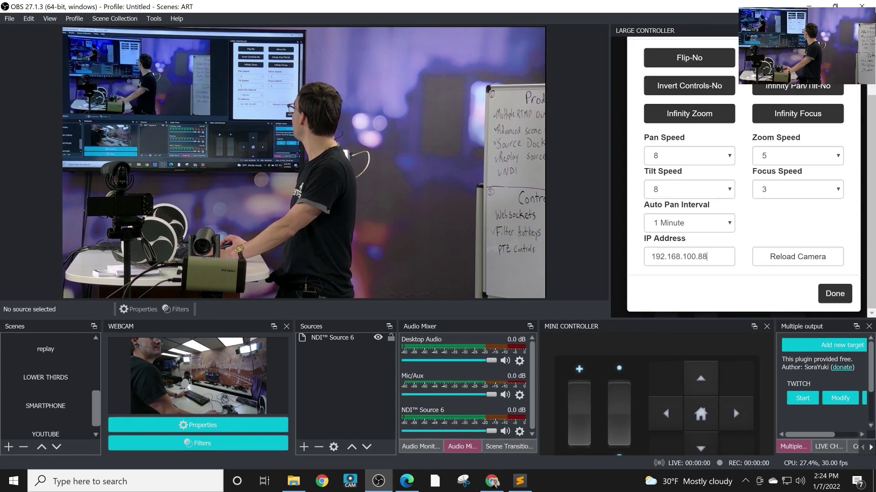
left_click_drag(707, 256, 686, 257)
type(".60")
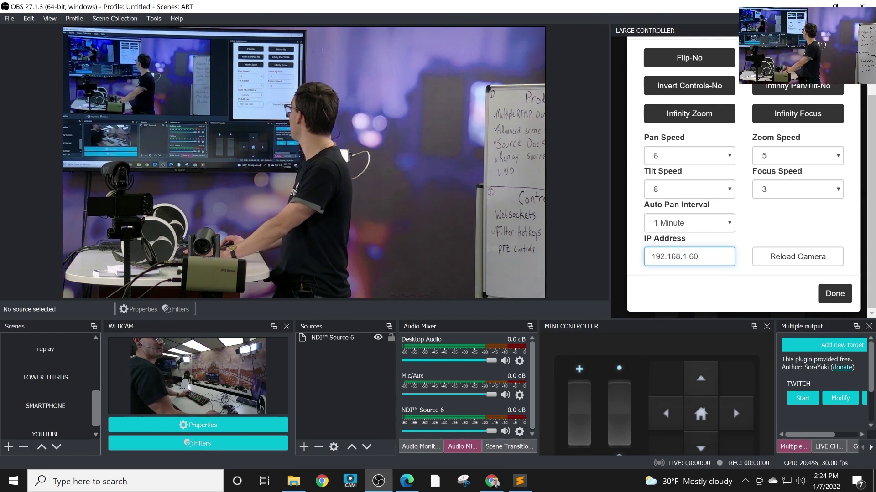
left_click(796, 256)
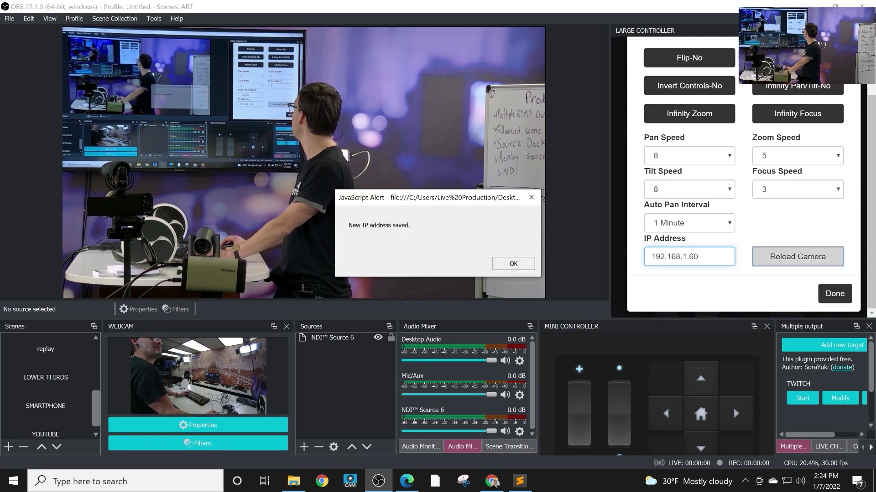
left_click(513, 263)
left_click(834, 293)
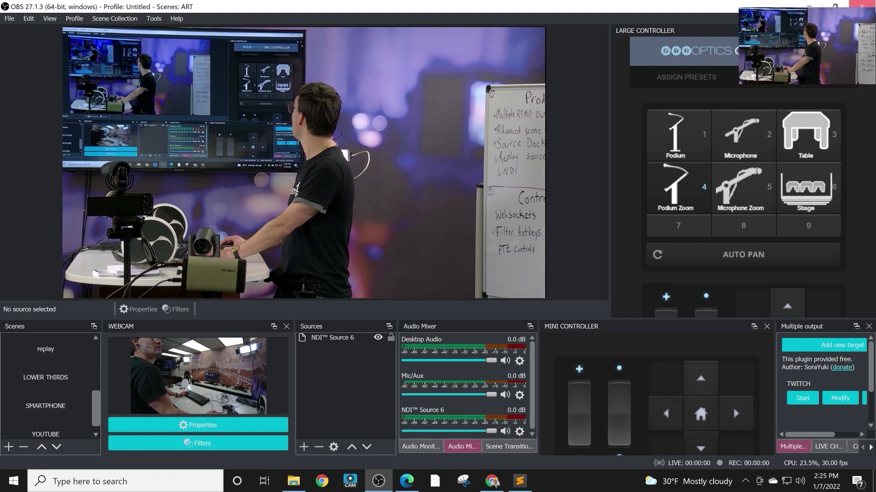
left_click(861, 6)
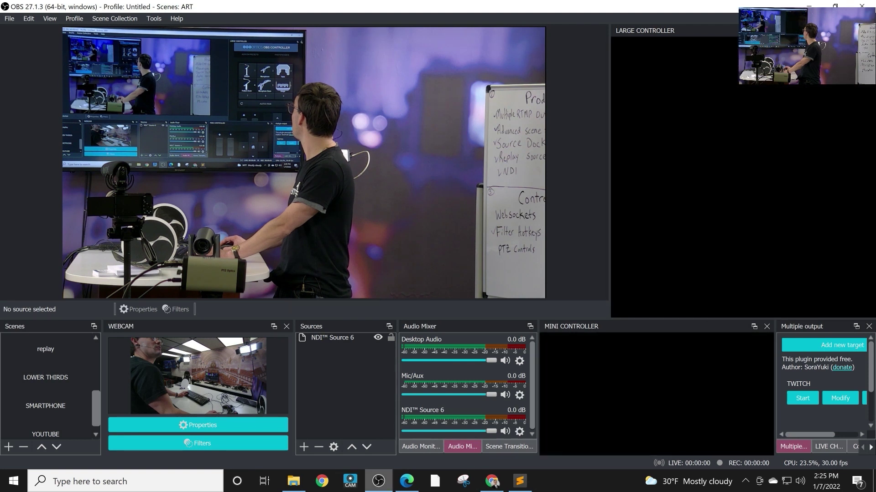
mouse_move(378, 482)
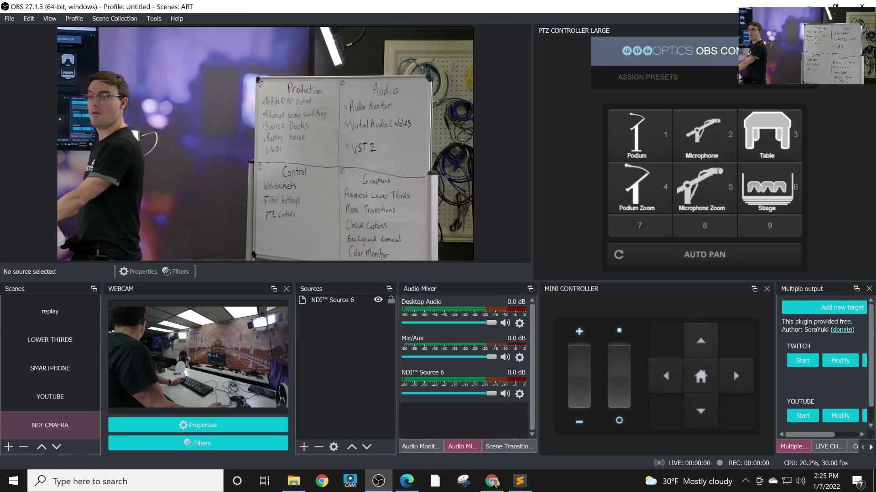
Step: Pan the camera left to the presenter and adjust its zoom with the mini controller dock
left_click(665, 376)
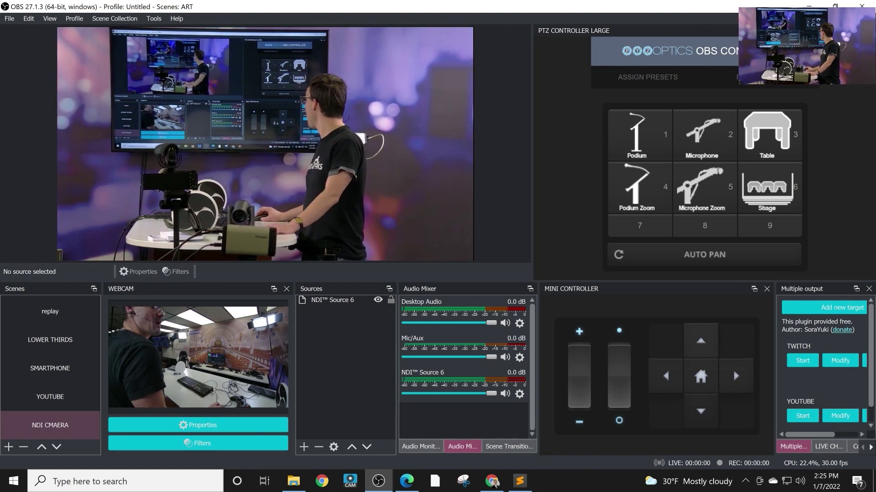
left_click(665, 375)
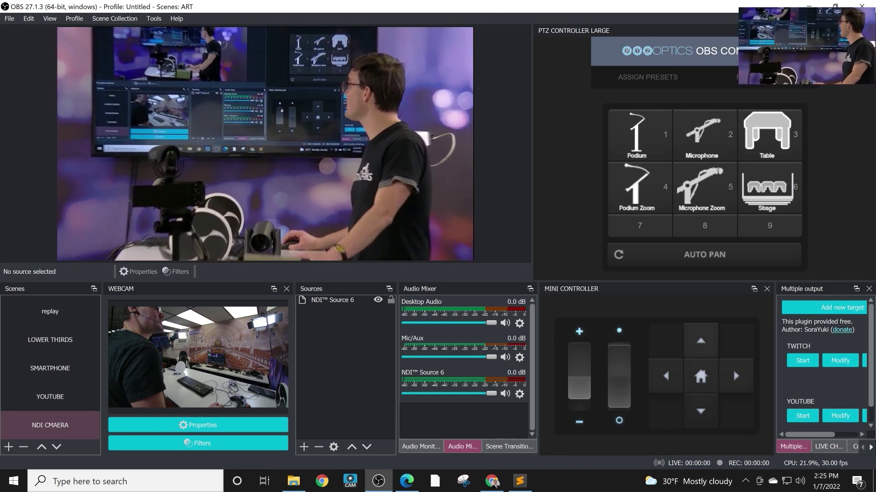
left_click(579, 394)
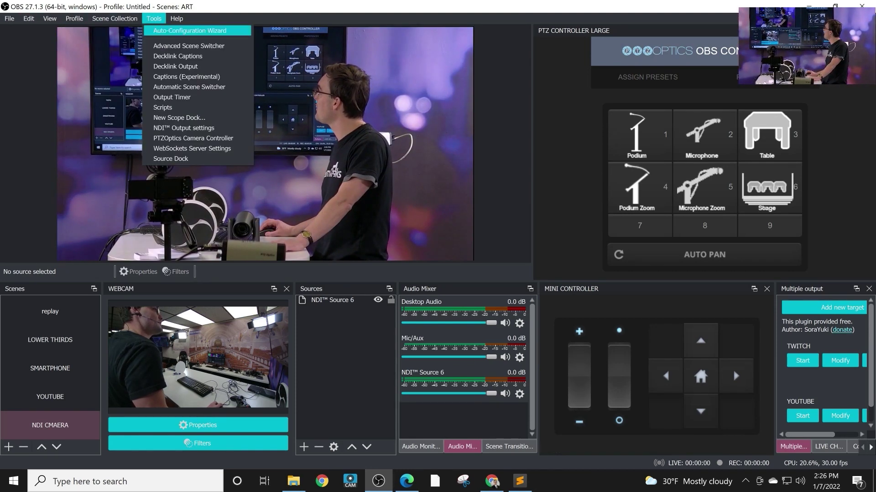
Step: Open the PTZOptics Camera Controller and move Camera1 to the right and diagonally down to the right
left_click(192, 138)
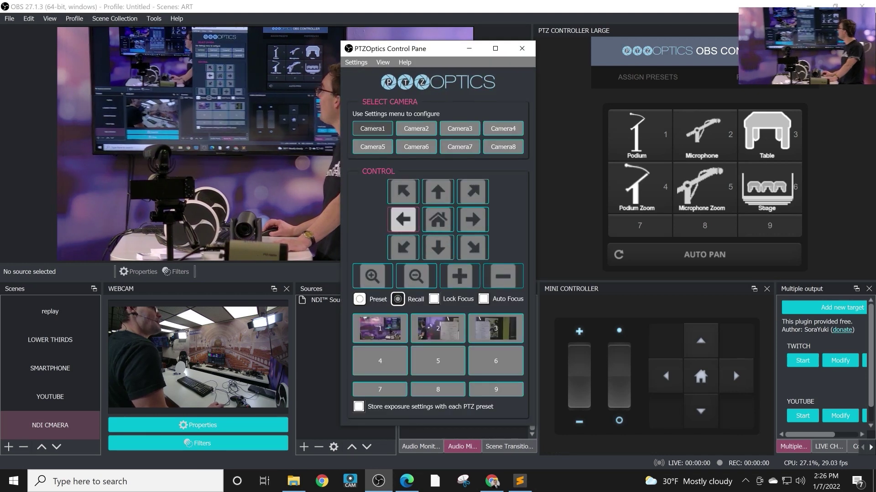
left_click(472, 220)
left_click(472, 248)
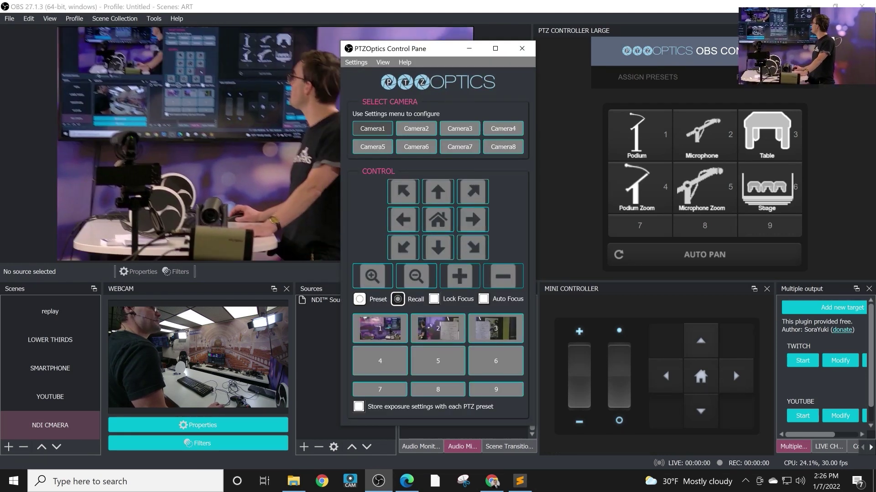
left_click(472, 220)
Step: Turn on auto focus and recall camera presets 1, 2 and 3 one after another
left_click(380, 328)
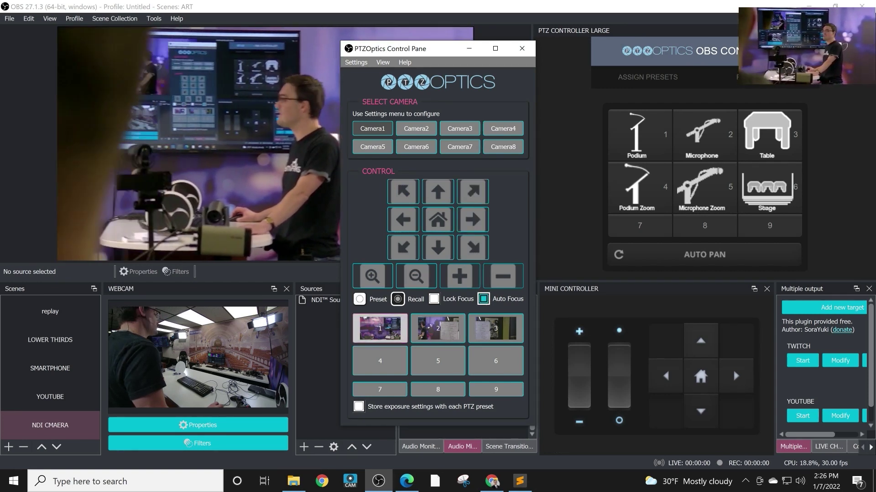
left_click(438, 328)
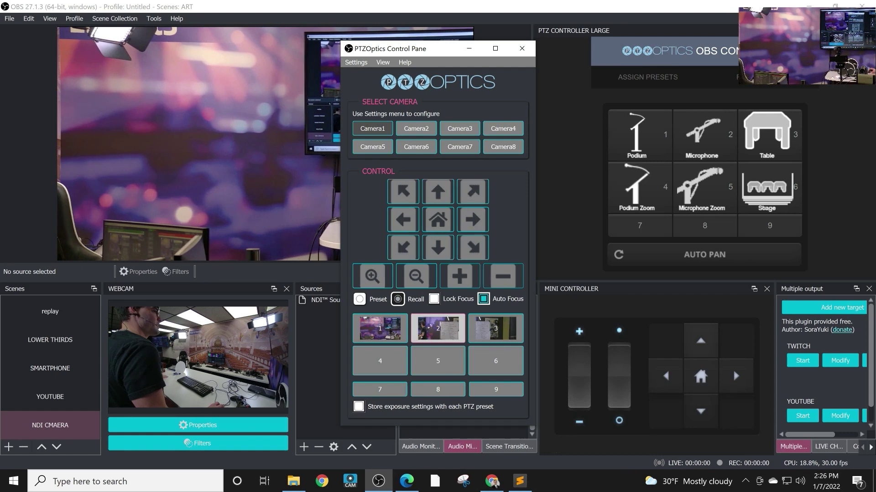
left_click(496, 328)
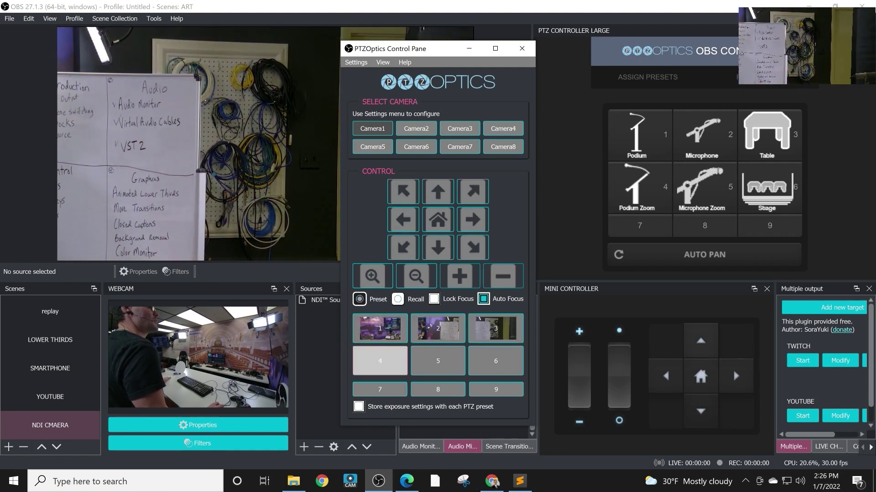
Step: Tilt the camera up toward the ceiling and store that view as preset 4 with the name 1
left_click(437, 192)
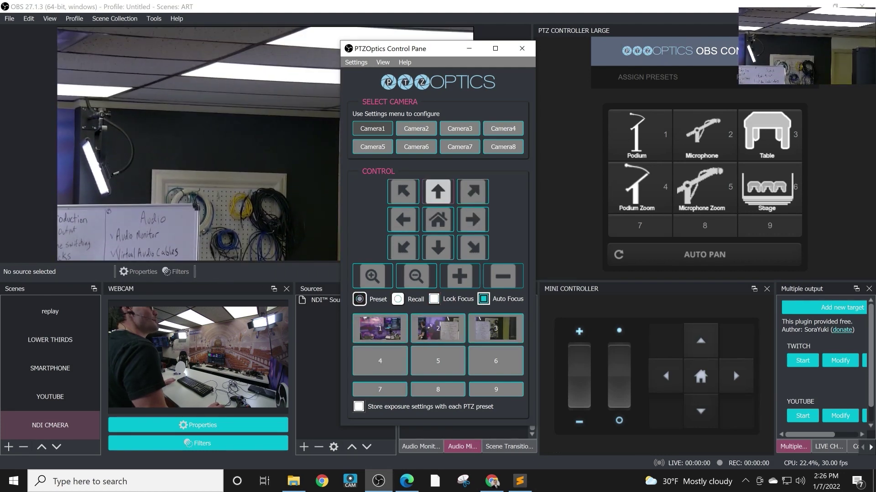
left_click(380, 361)
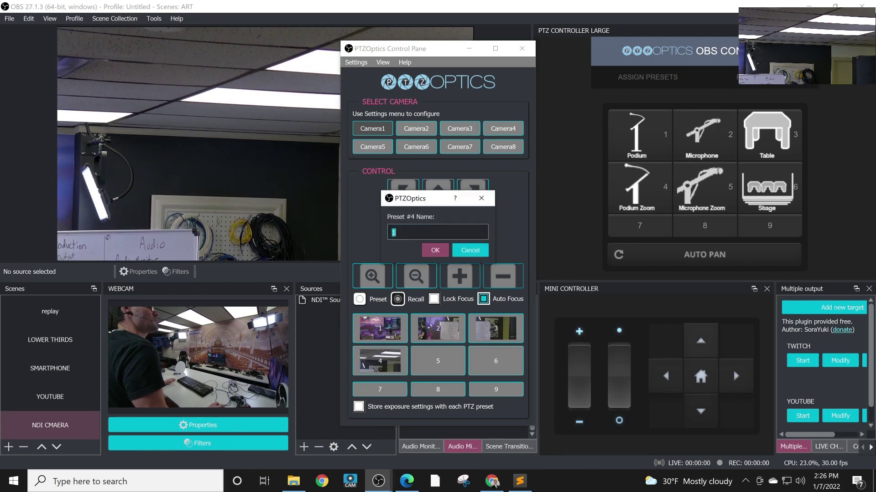
key("Return")
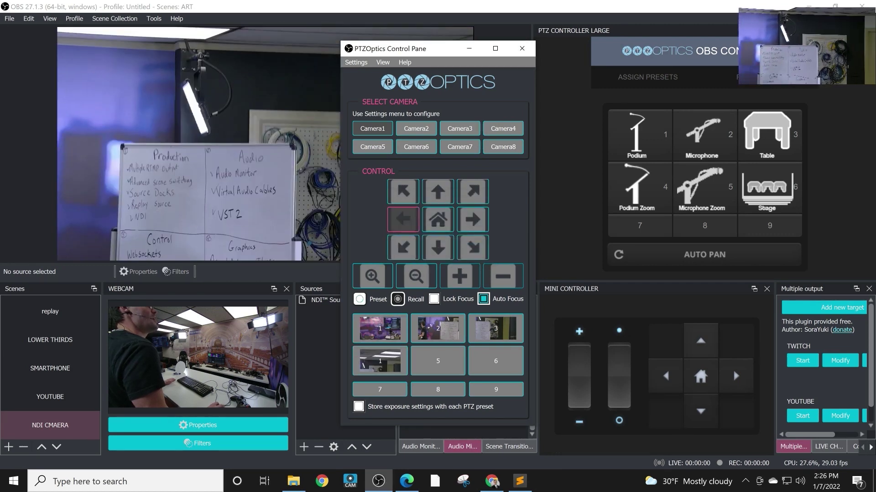
Step: Pan the camera left past the whiteboard to the presenter at the desk
left_click(402, 219)
left_click(403, 220)
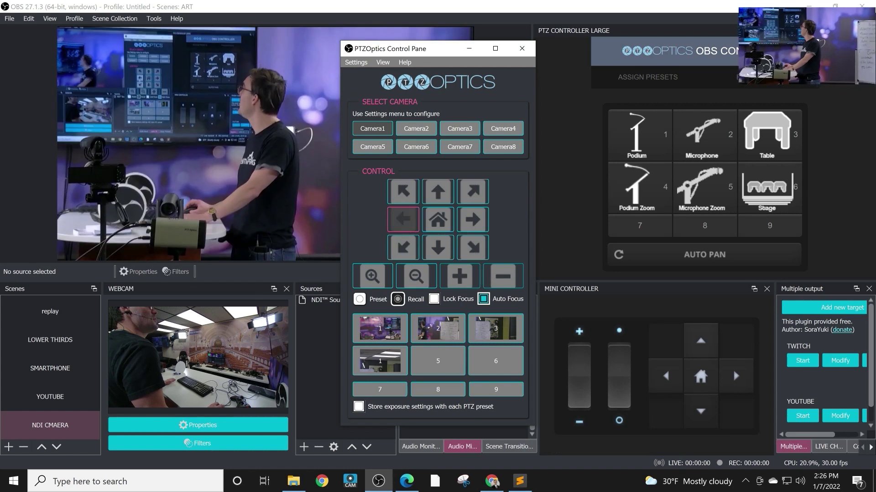
Step: Move the camera diagonally up to the left and tilt it up to frame the wall screen
left_click(403, 192)
left_click(438, 191)
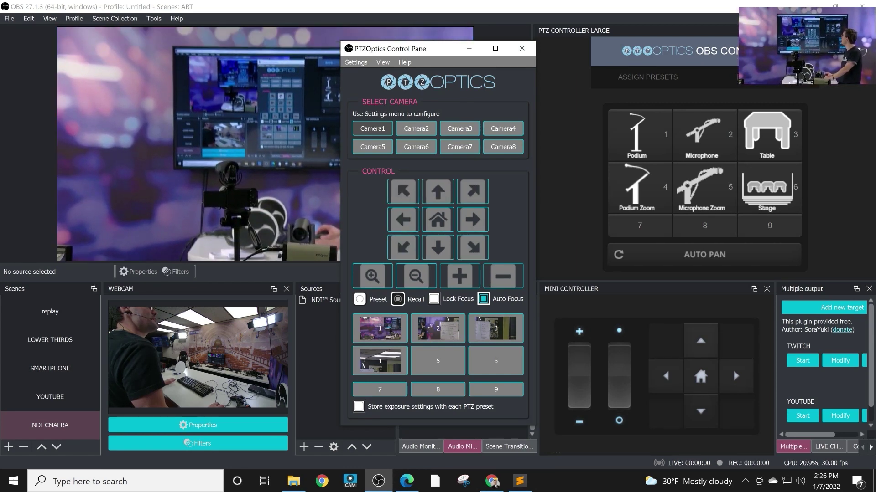
Step: Review the controller's additional input settings for joystick and hotkey use, accept them and close the camera controller
left_click(355, 62)
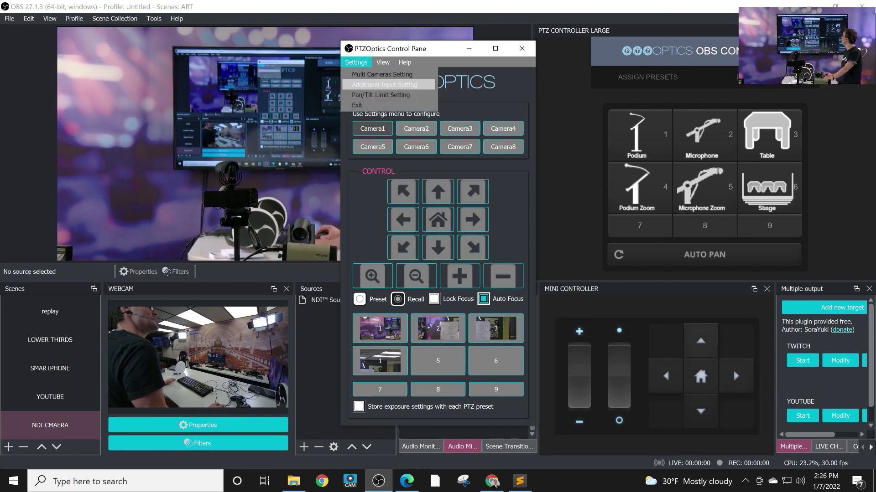
left_click(372, 84)
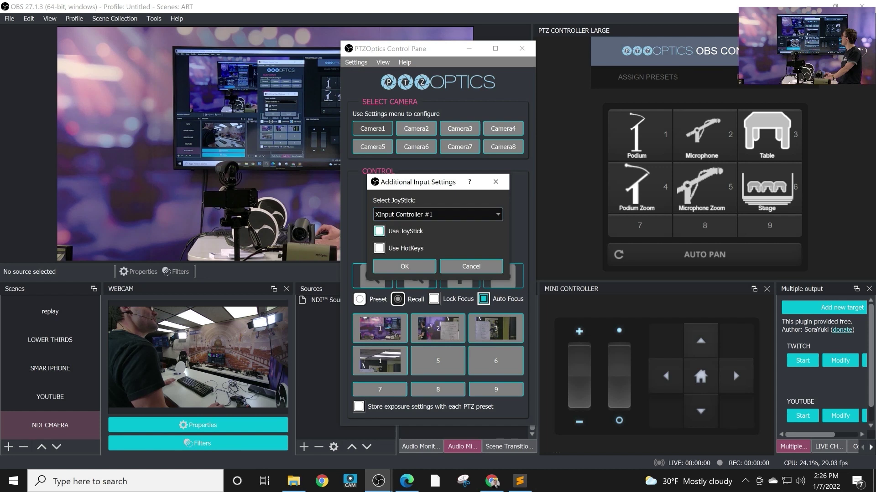
left_click(404, 266)
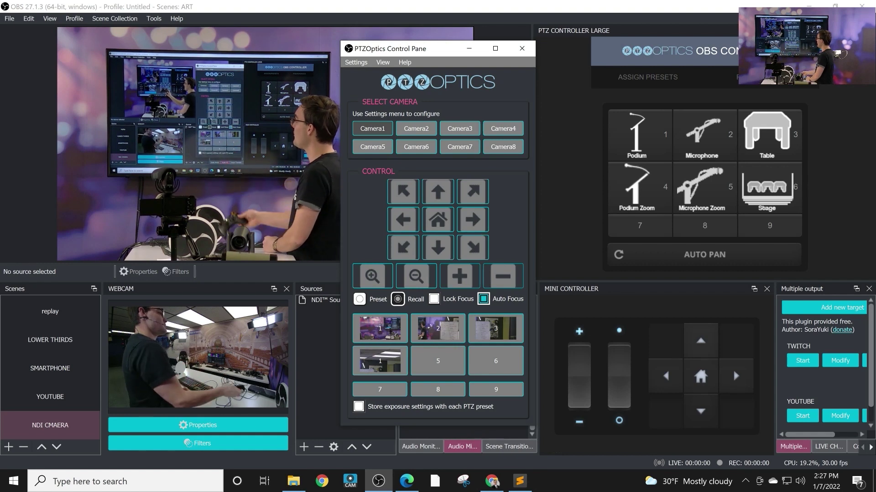
left_click(521, 49)
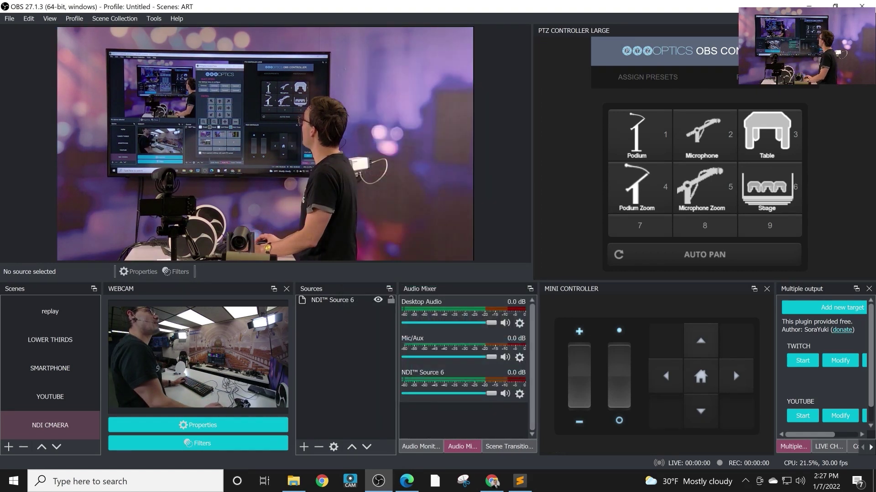
Step: Examine the hotkey settings for camera movement, calling presets 1 to 6 and zooming, and leave the settings
left_click(9, 19)
left_click(35, 56)
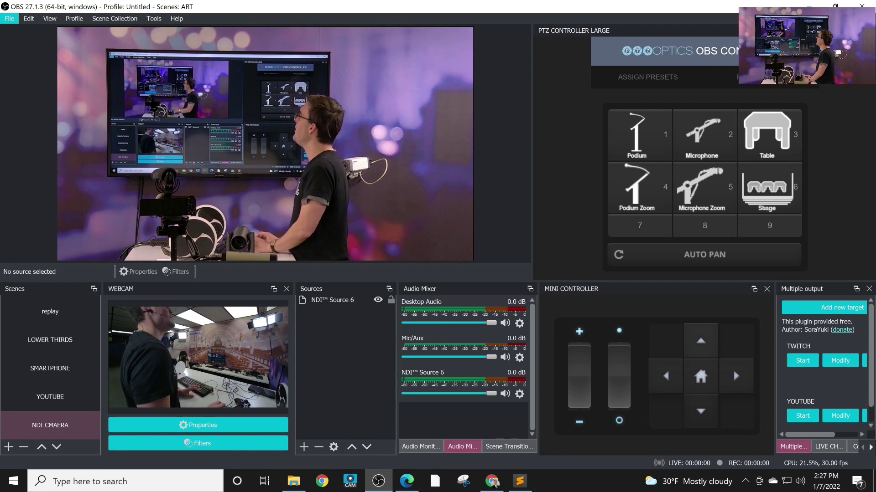
key("alt+f")
key("s")
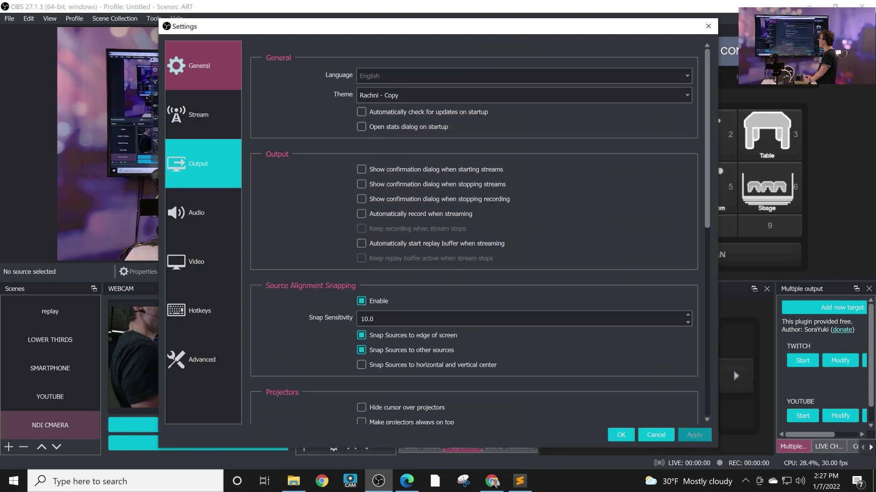
left_click(203, 310)
scroll(475, 233, "down", 8)
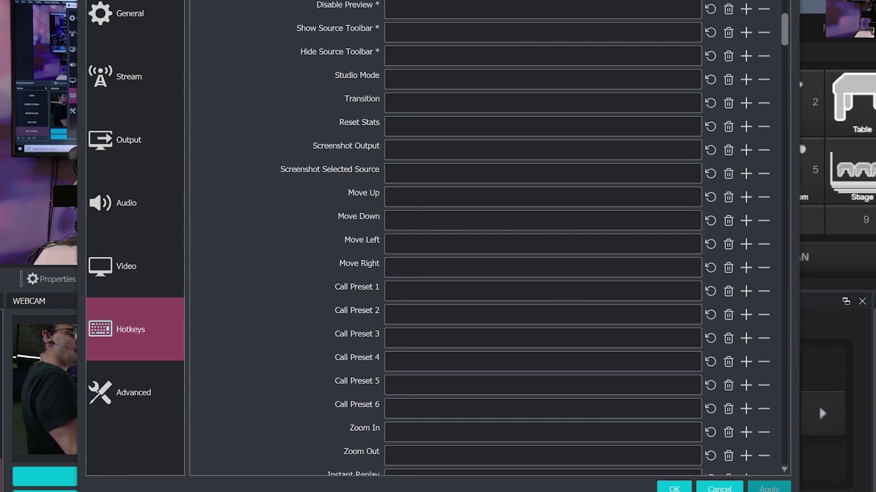
scroll(474, 238, "down", 6)
scroll(474, 238, "down", 2)
scroll(474, 237, "up", 16)
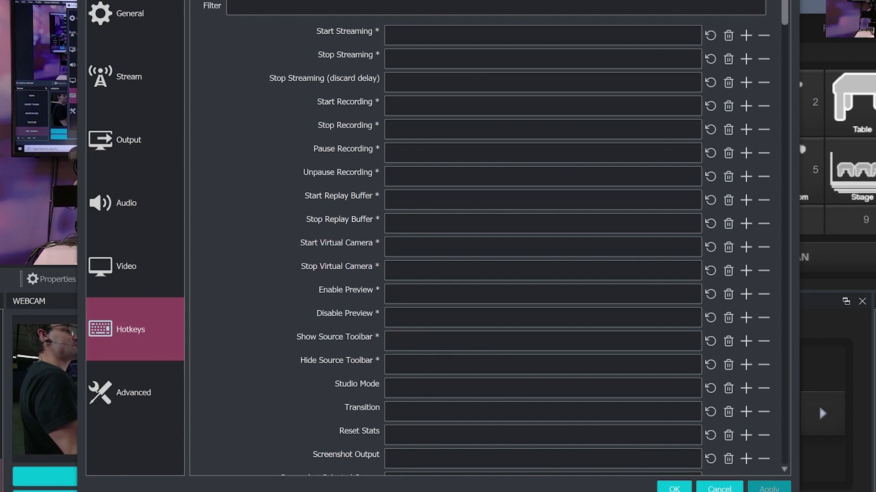
key("super")
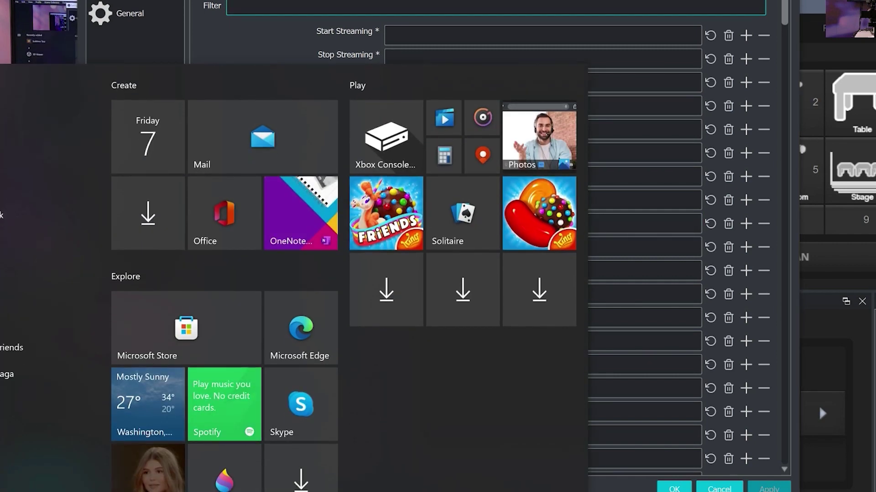
key("Escape")
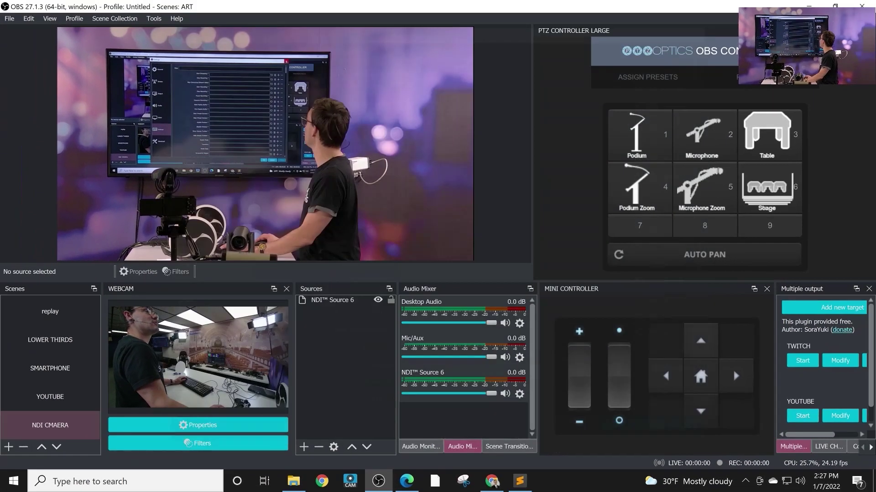